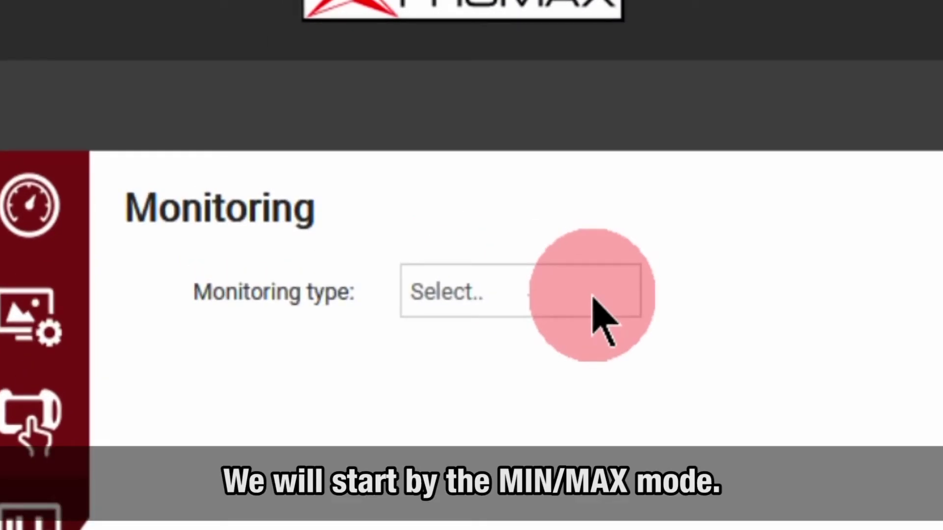
Create a new monitoring configuration with Mask Monitoring as the monitoring type
click(593, 297)
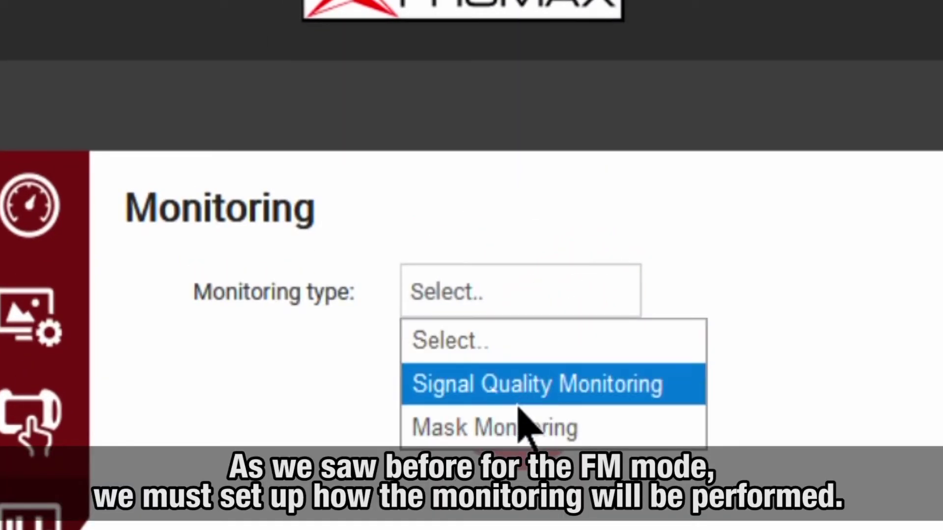
click(518, 430)
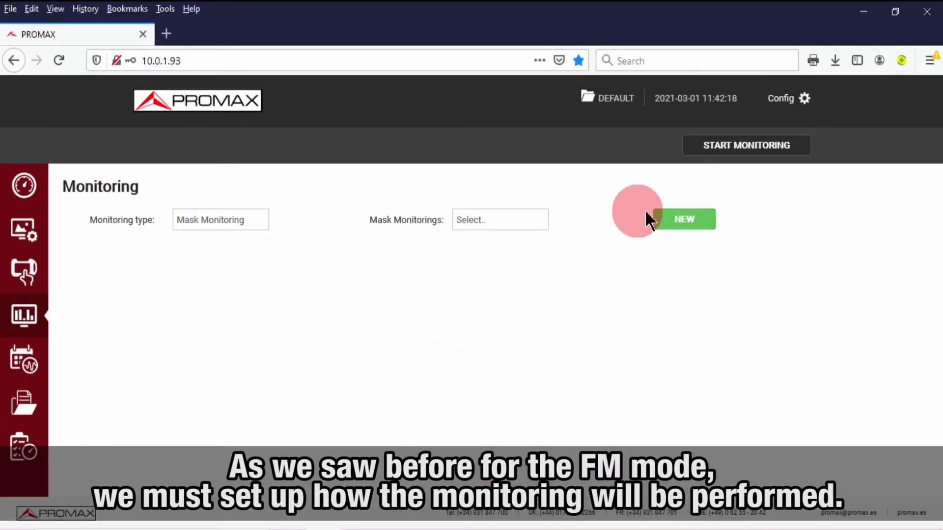
click(661, 220)
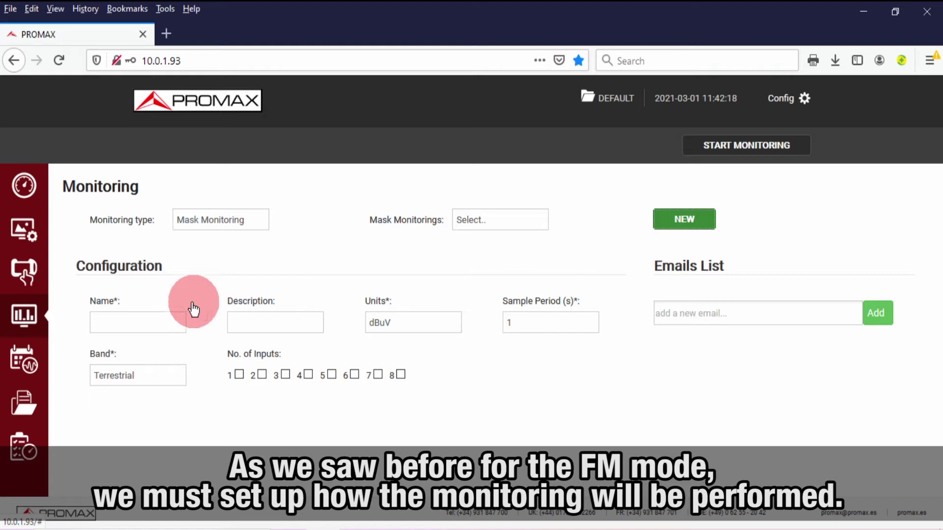
Name it BCN_TER, enable input 1, and enter the alert e-mail address
click(154, 323)
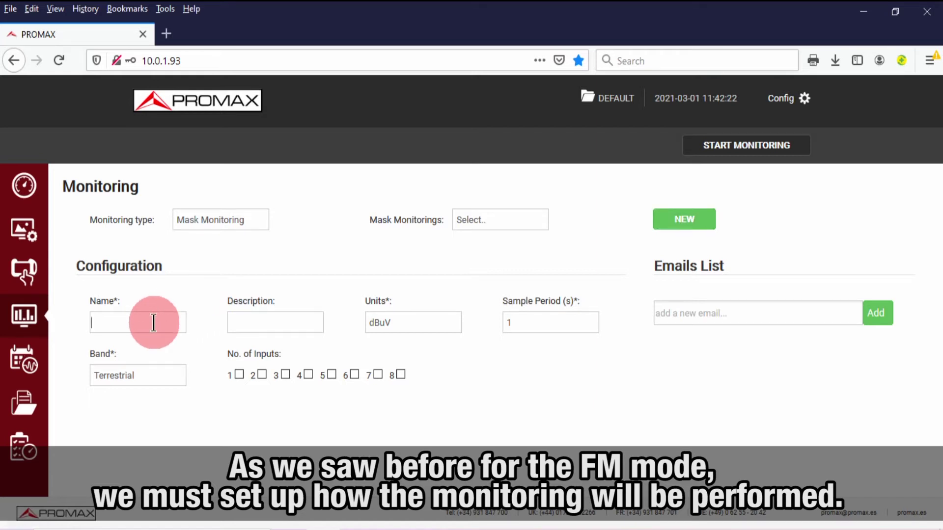
text(BCN_TER)
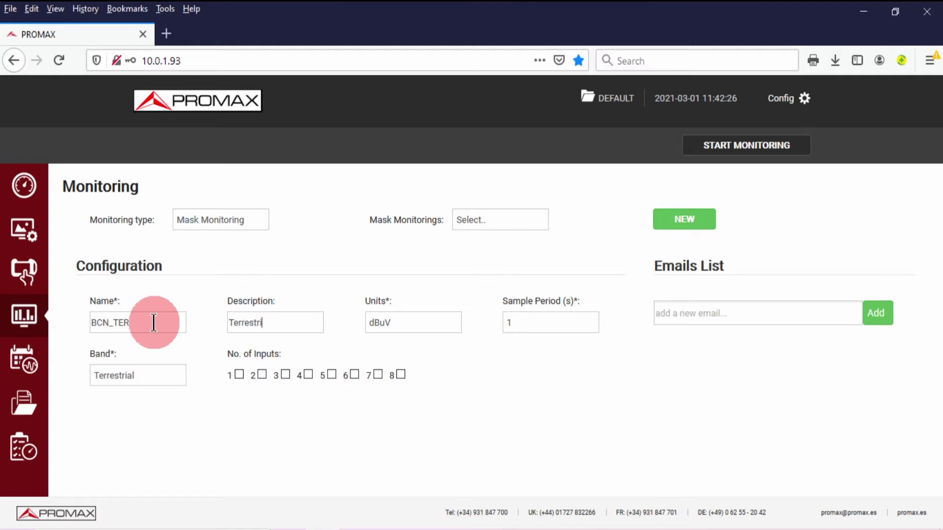
click(239, 374)
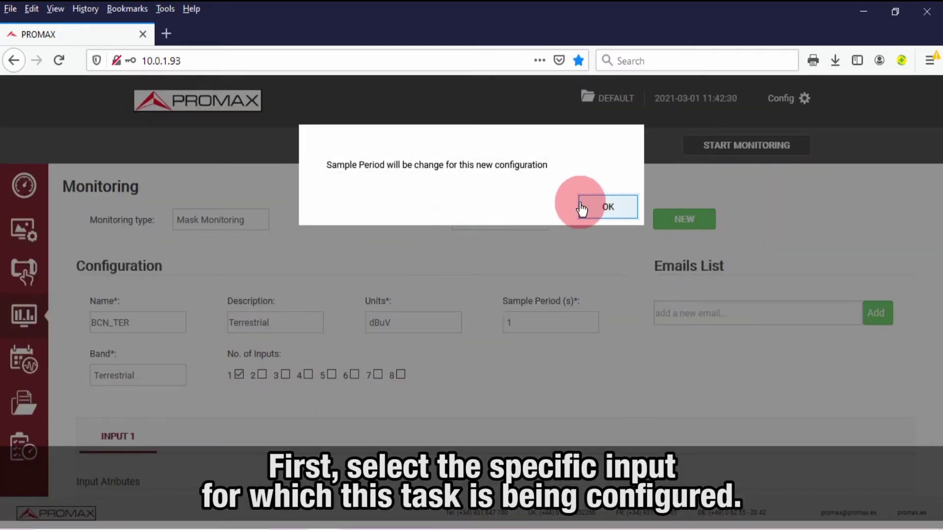
click(591, 210)
click(669, 311)
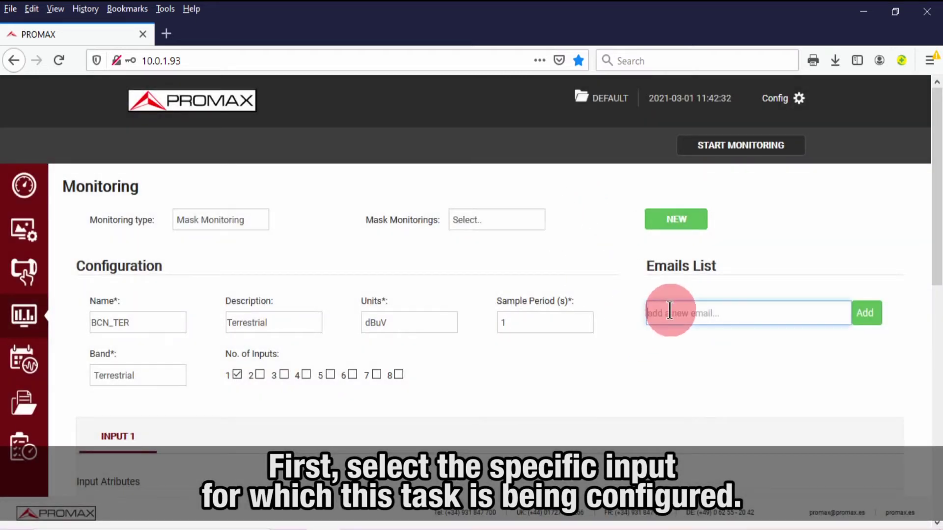
Rename input 1 to UHF and set its detection type to MIN / MAX
scroll(483, 372, down, 4)
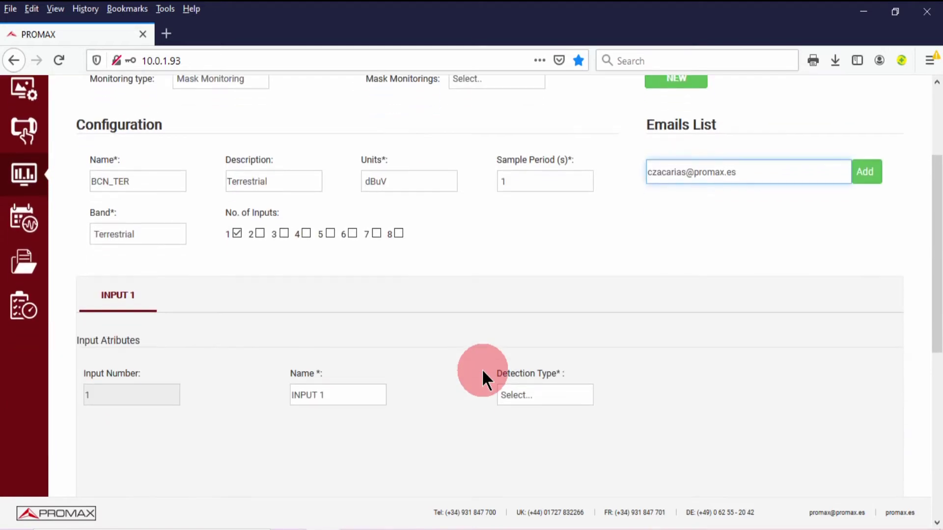
drag(369, 342, 264, 329)
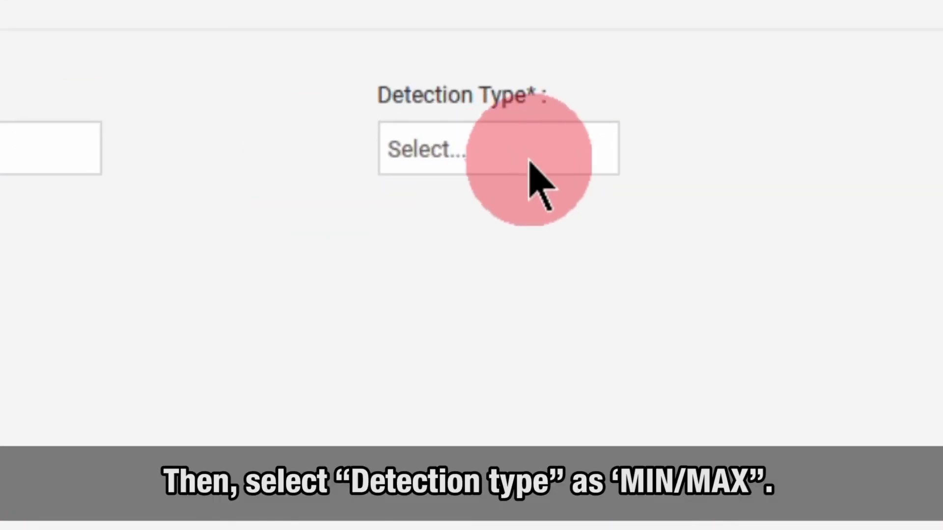
click(557, 344)
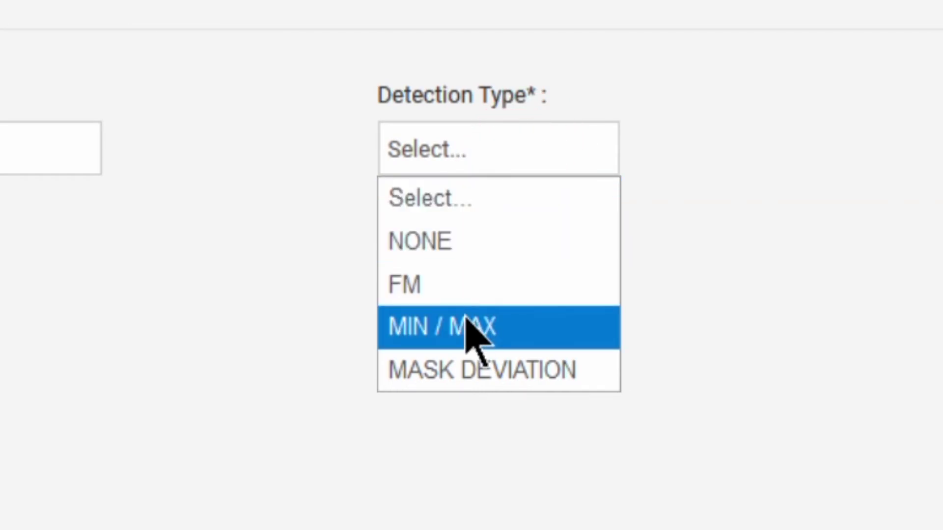
click(469, 326)
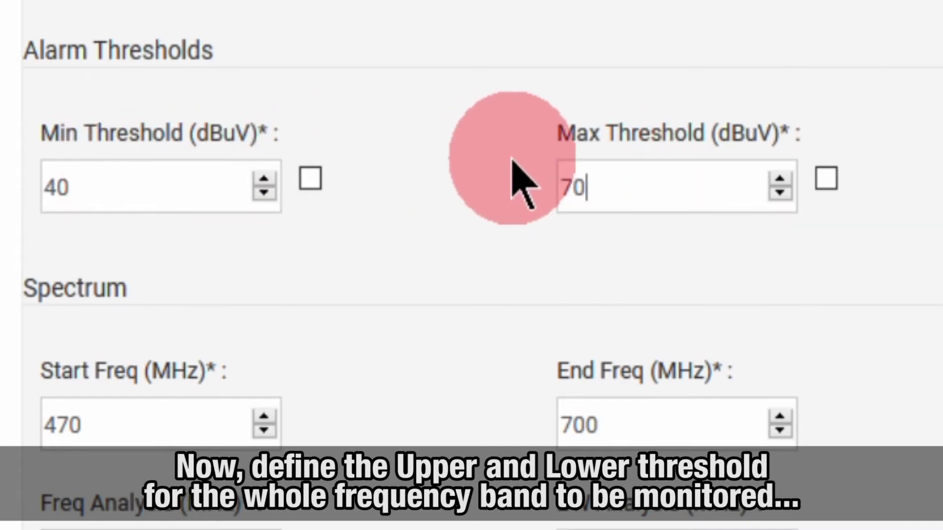
Disable the minimum threshold and set the reiteration count to 5
click(310, 180)
click(426, 182)
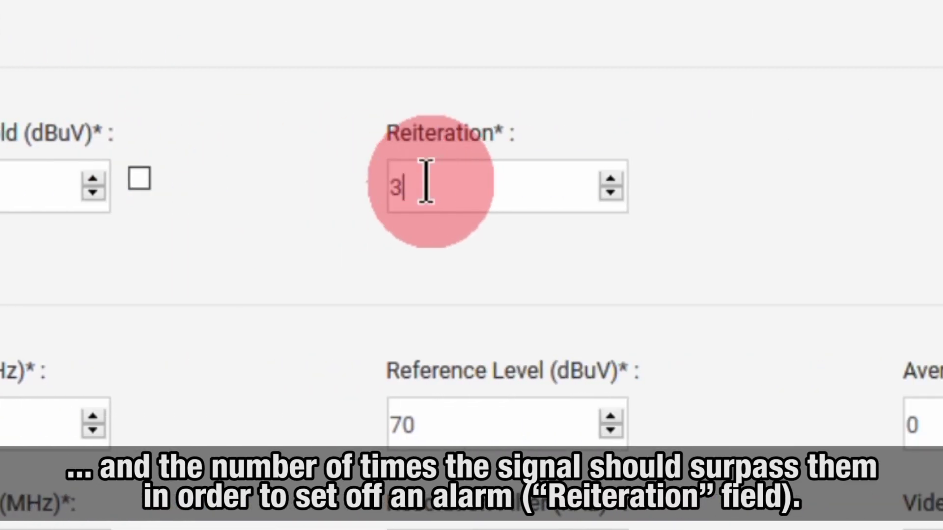
drag(426, 182, 358, 182)
text(5)
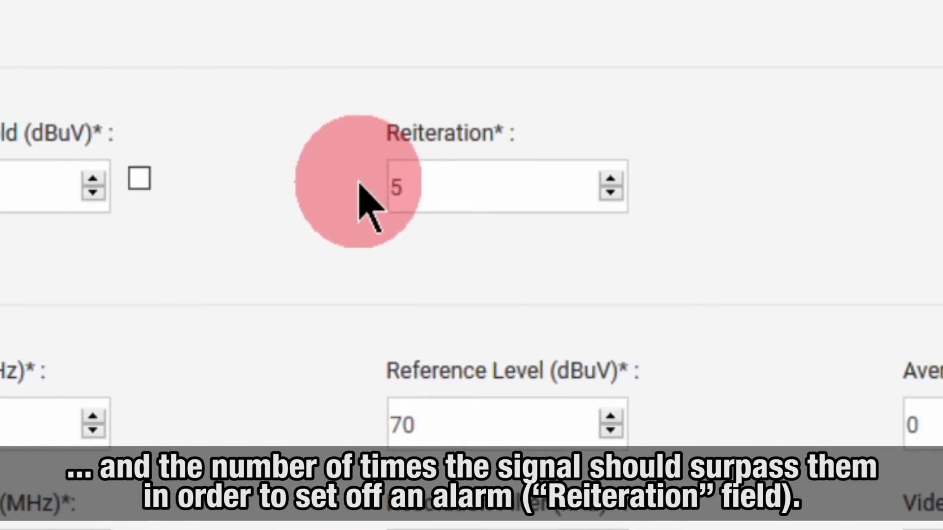
key(ctrl+a)
text(5)
key(ctrl+a)
text(5)
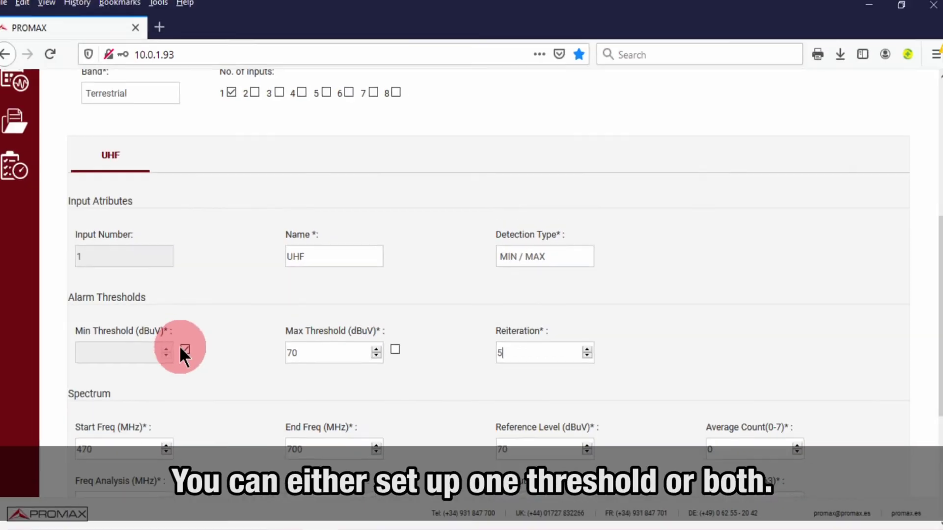
Keep the minimum threshold off and set the UHF span to 470–790 MHz
click(190, 352)
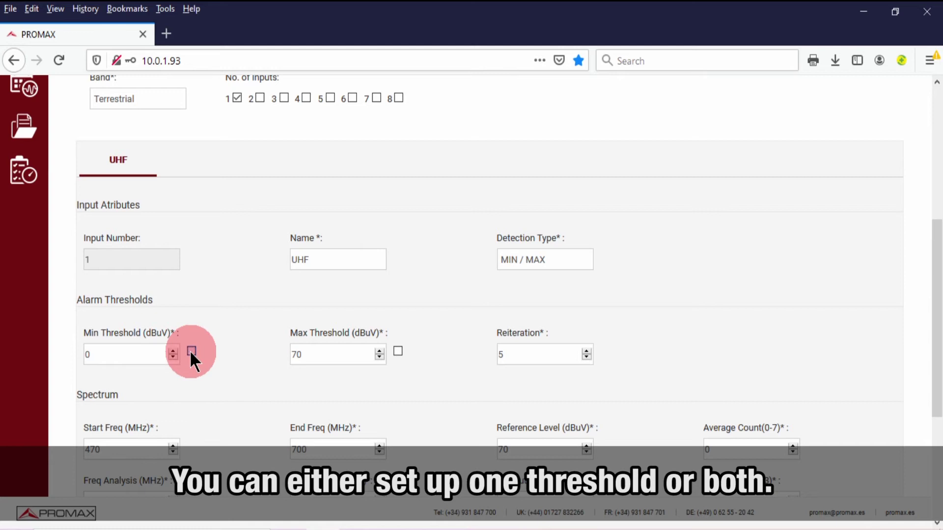
click(191, 350)
scroll(192, 392, down, 1)
scroll(192, 390, down, 1)
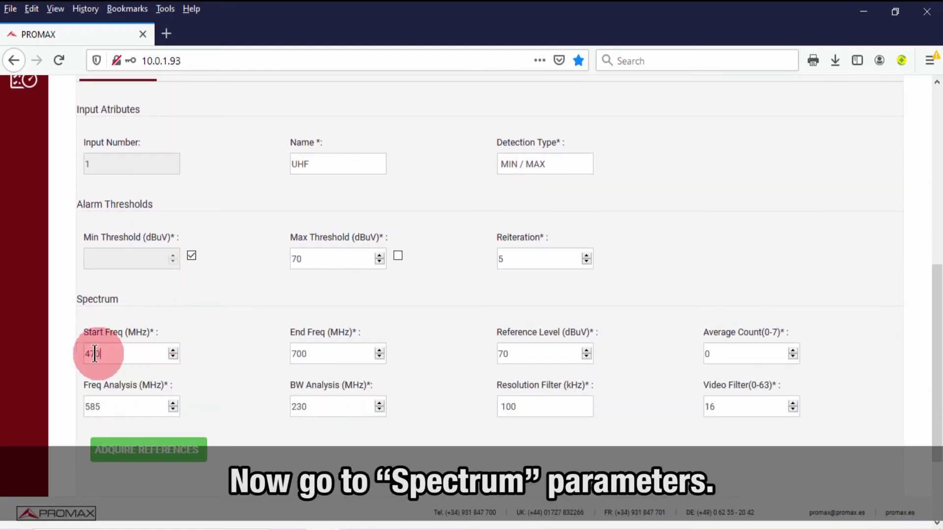
drag(94, 353, 78, 353)
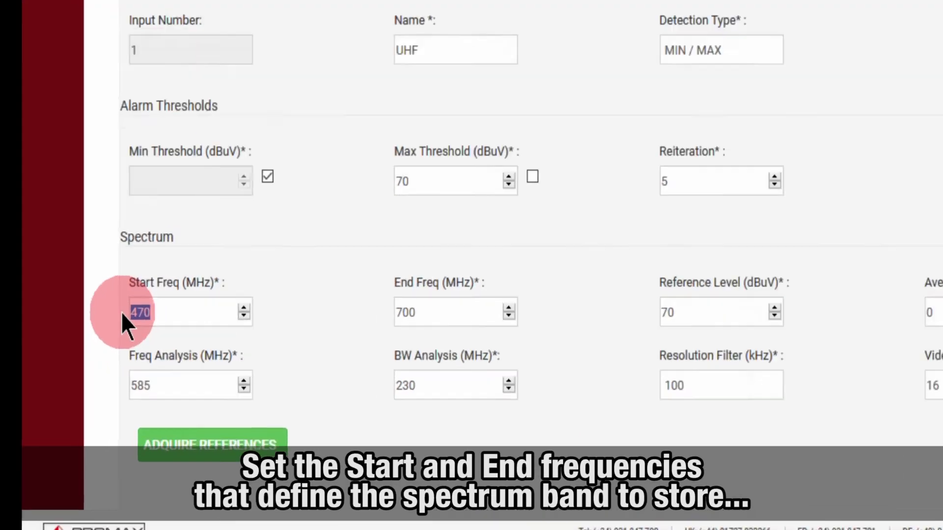
drag(310, 354, 285, 355)
drag(617, 195, 645, 195)
text(90)
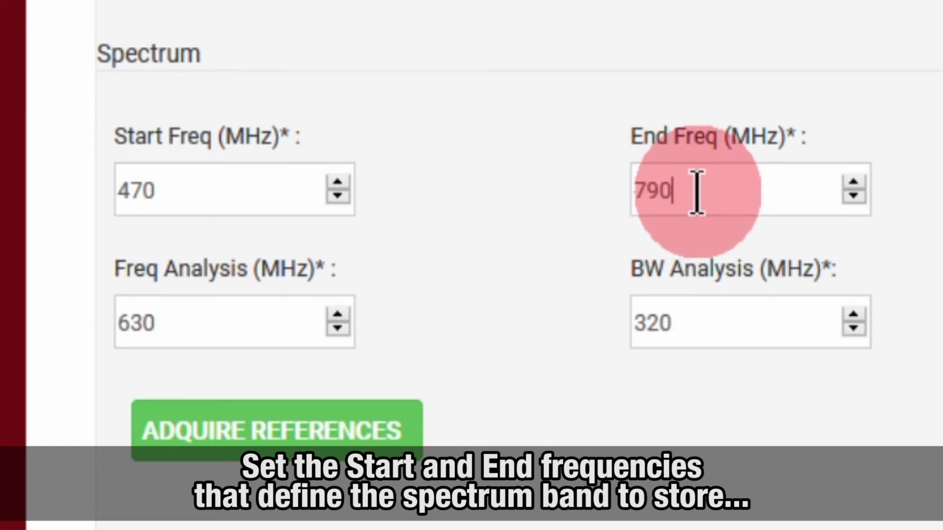
click(782, 185)
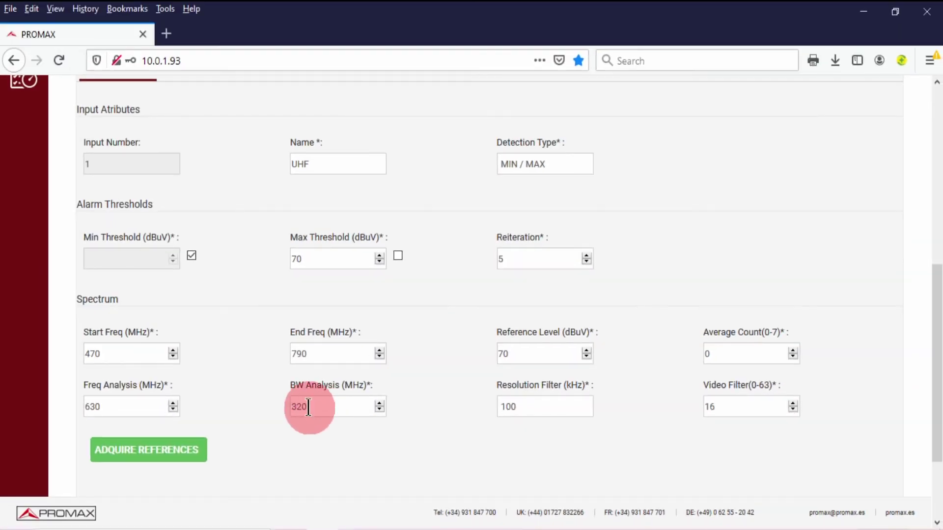
Select the 320 MHz analysis bandwidth value of the acquired reference spectrum
drag(307, 406, 287, 407)
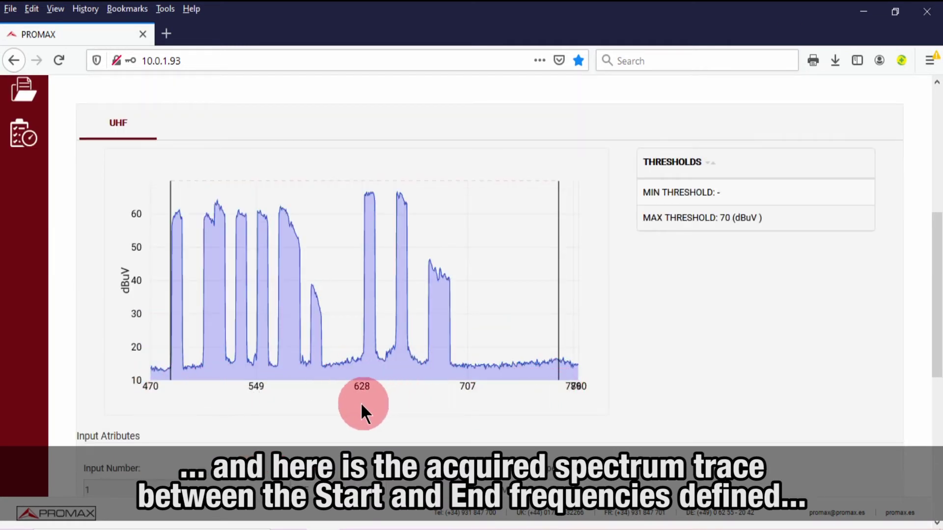
Lower the maximum threshold to 68 dBuV and re-acquire the reference spectrum
scroll(340, 403, down, 3)
scroll(322, 369, down, 2)
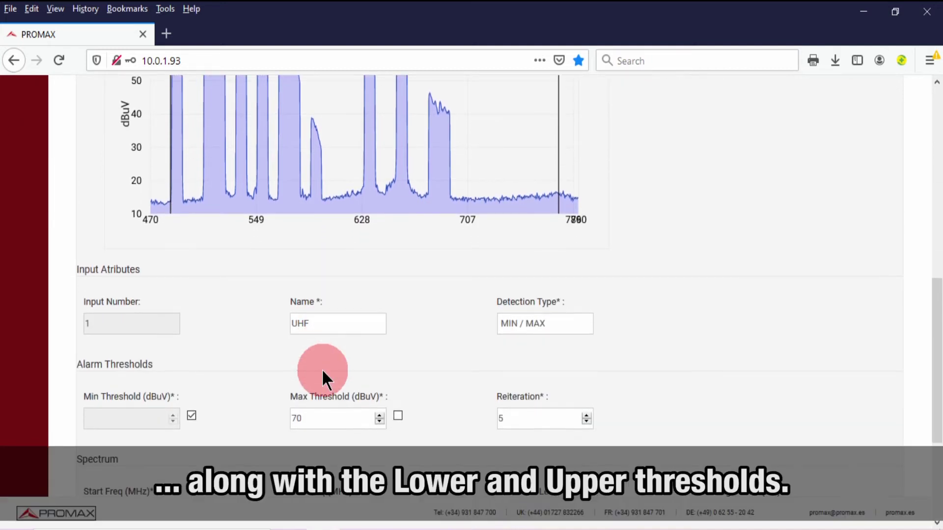
scroll(323, 369, down, 2)
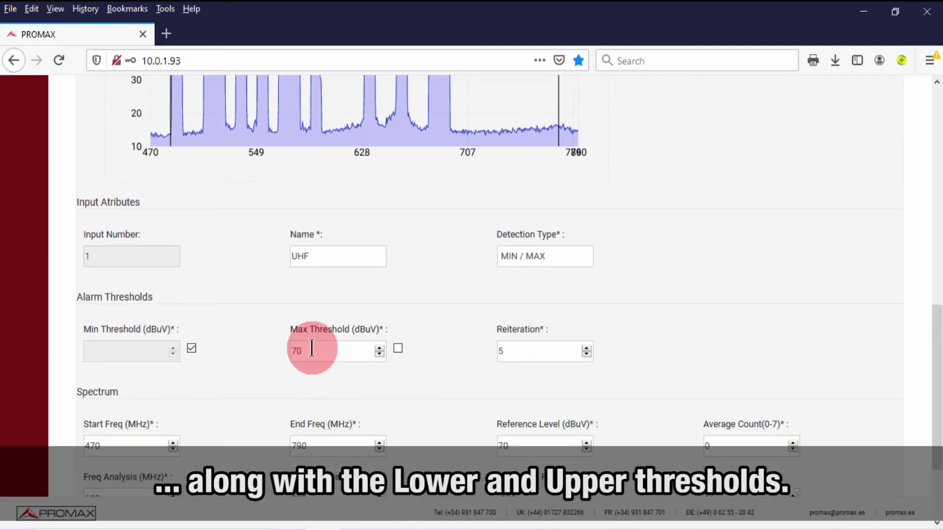
drag(301, 352, 289, 352)
scroll(290, 353, down, 5)
text(68)
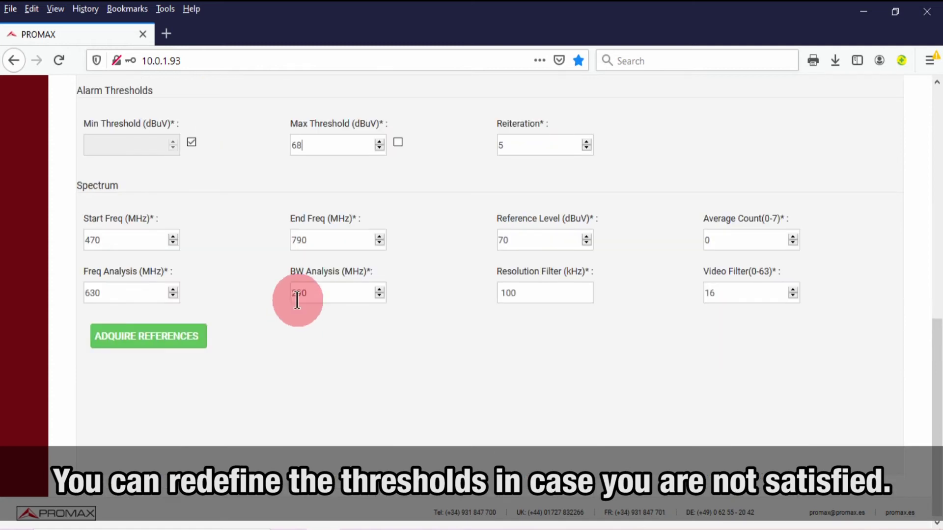
scroll(331, 290, up, 10)
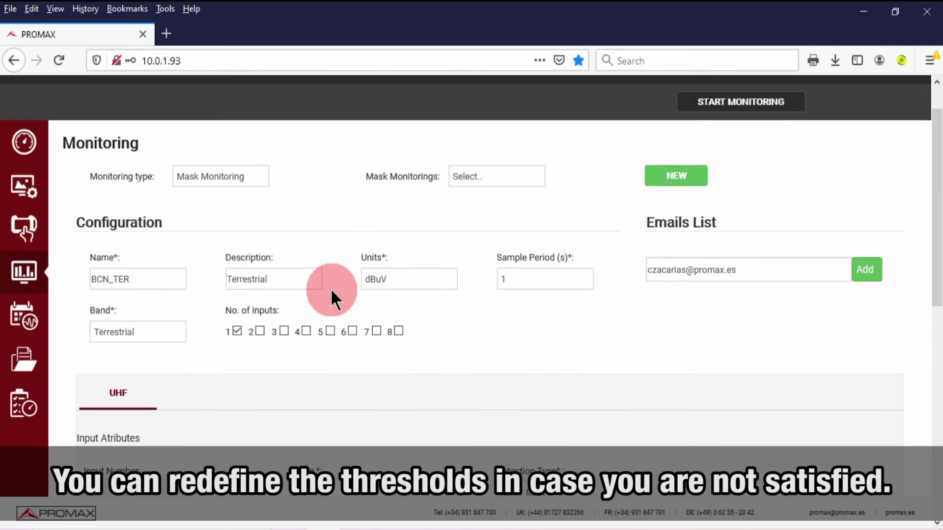
scroll(331, 287, down, 8)
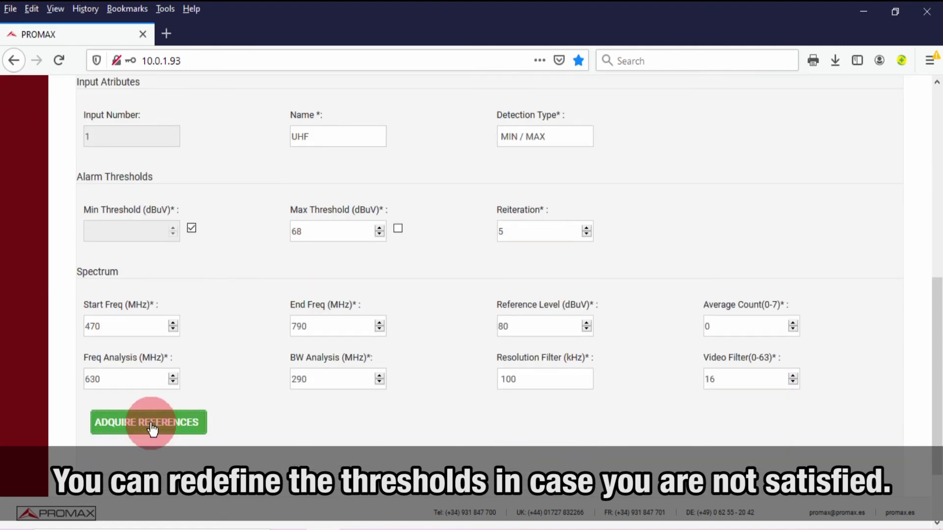
click(151, 427)
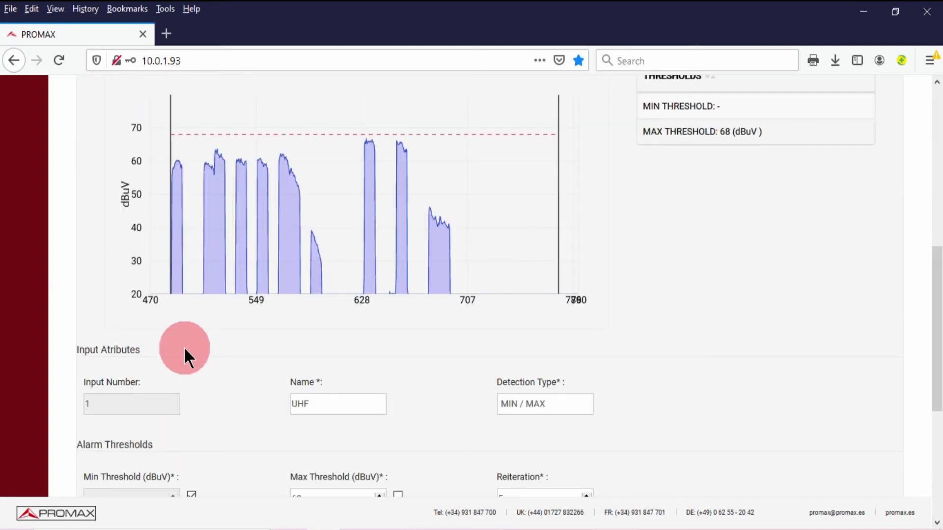
Scroll up to inspect the refreshed trace against the 68 dBuV threshold, then back down
scroll(183, 347, up, 1)
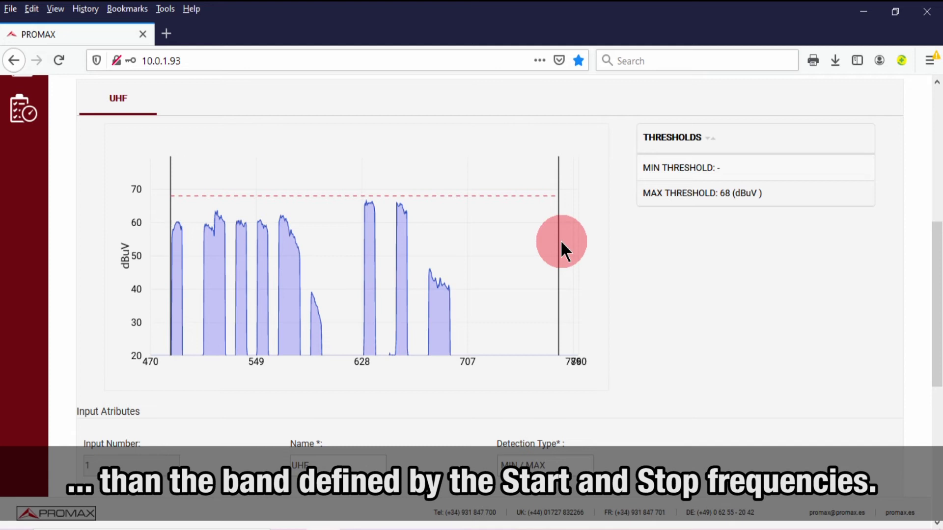
scroll(562, 240, down, 6)
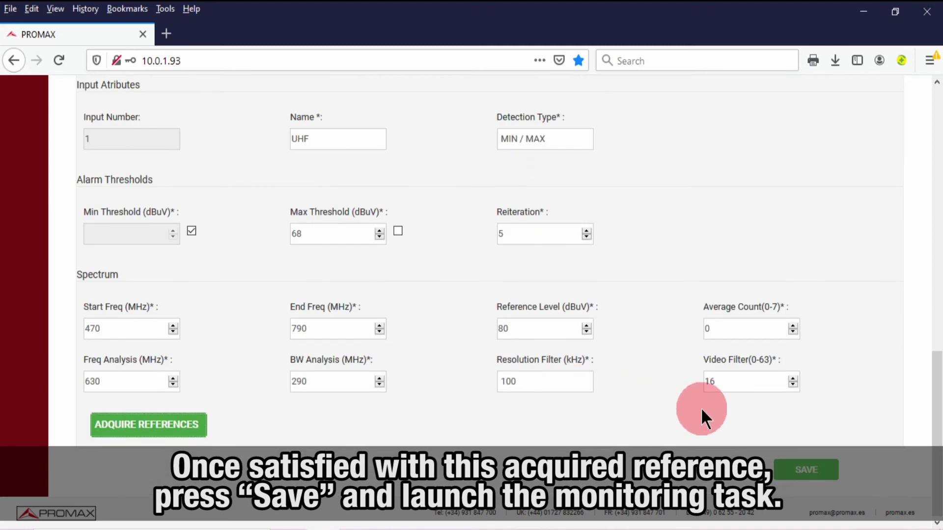
Save the BCN_TER monitoring, confirm it, and select BCN_TER under Mask Monitorings
click(796, 472)
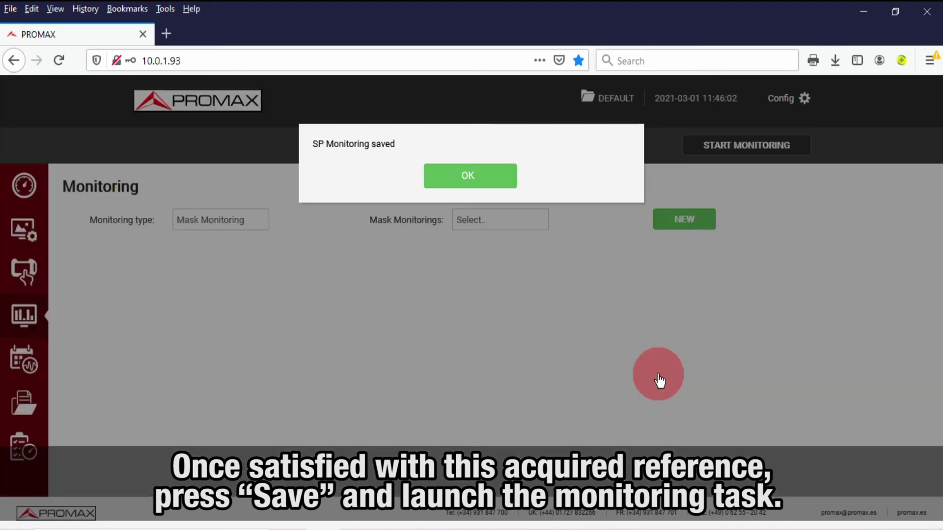
click(457, 186)
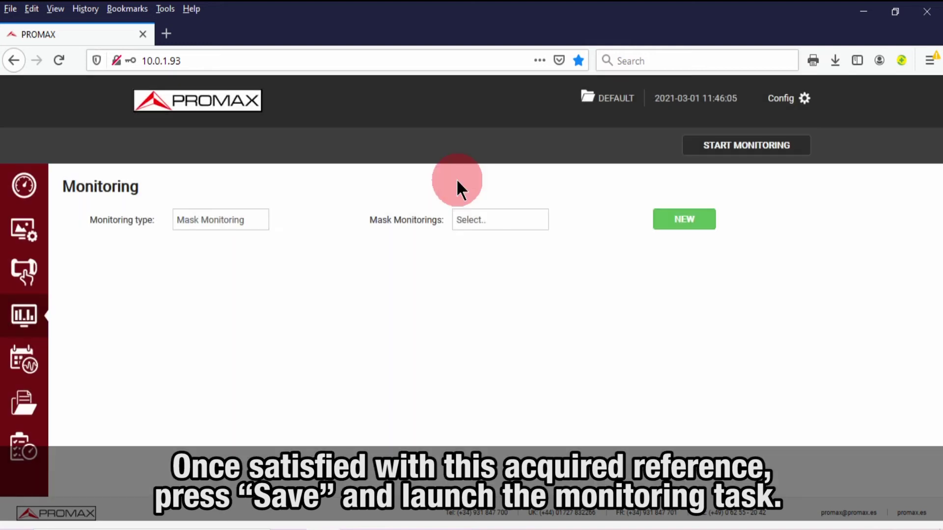
click(522, 221)
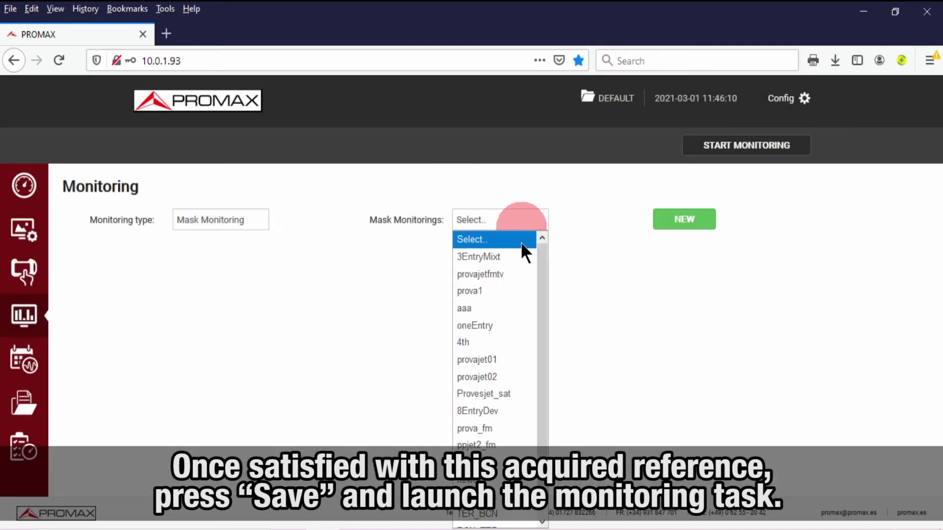
click(497, 519)
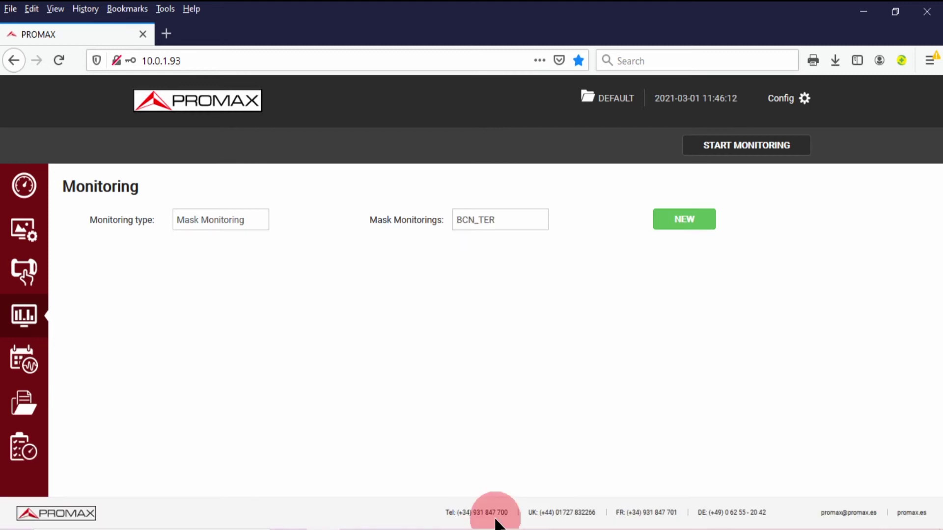
Start BCN_TER monitoring and watch the live UHF graph and alarm table
click(723, 143)
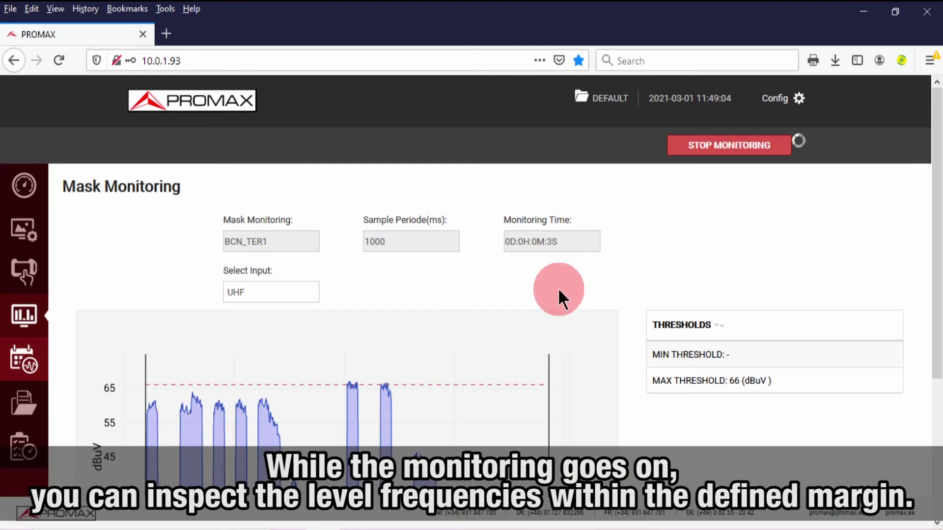
scroll(558, 288, down, 3)
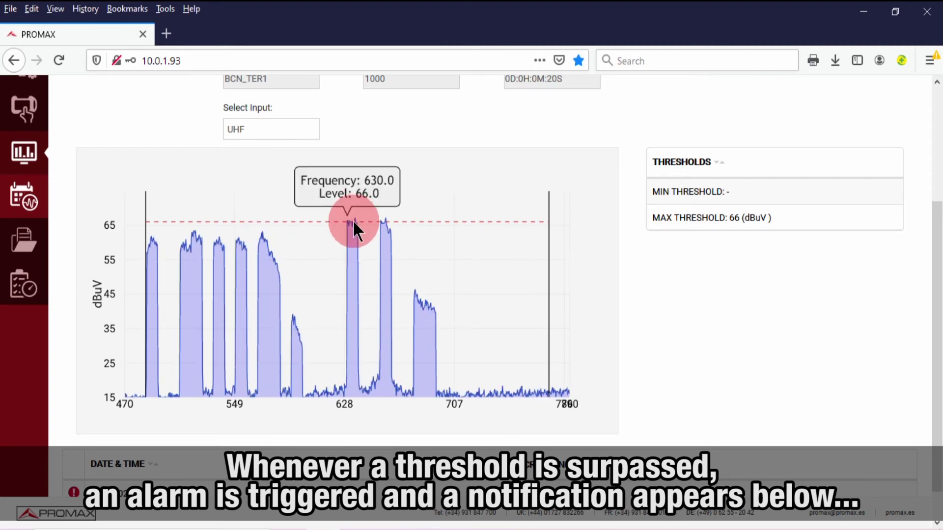
scroll(353, 222, down, 1)
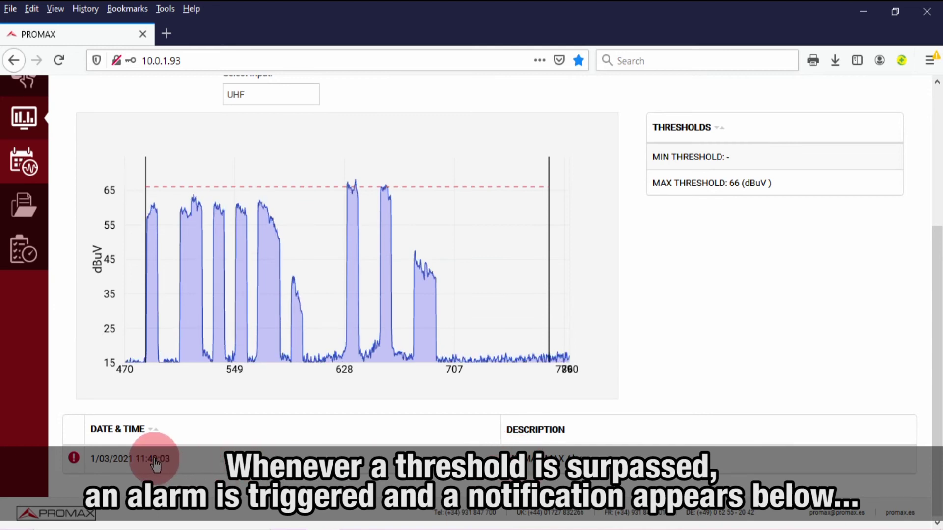
scroll(75, 463, up, 2)
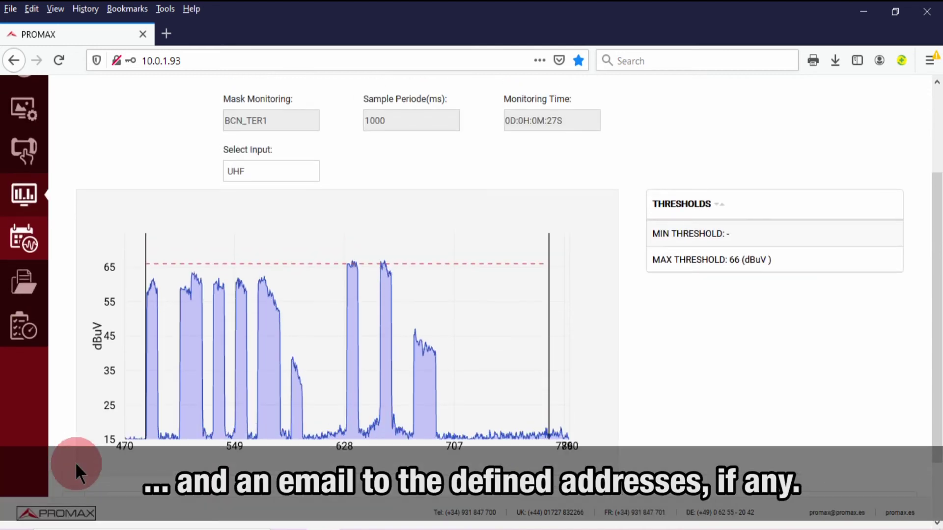
scroll(75, 461, down, 2)
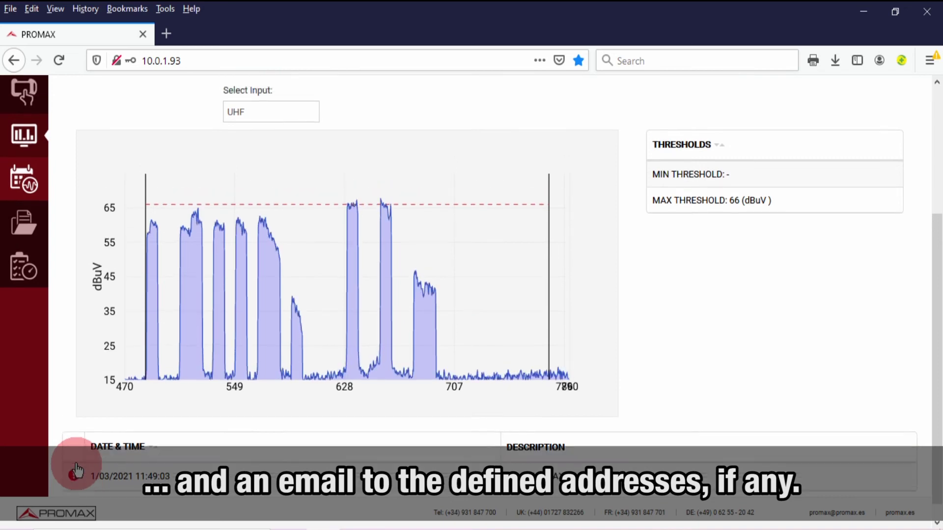
scroll(77, 468, up, 4)
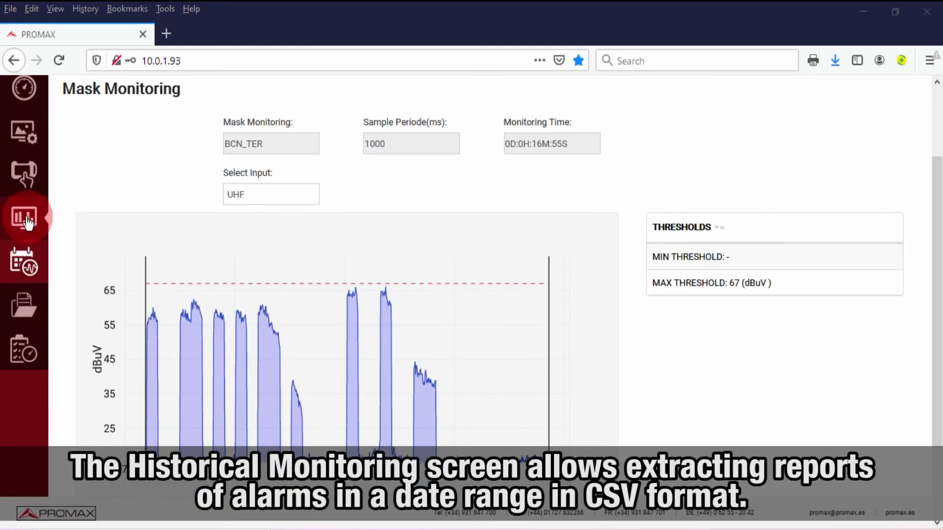
Query historical UHF alarms from 12:00 to 13:00
click(28, 265)
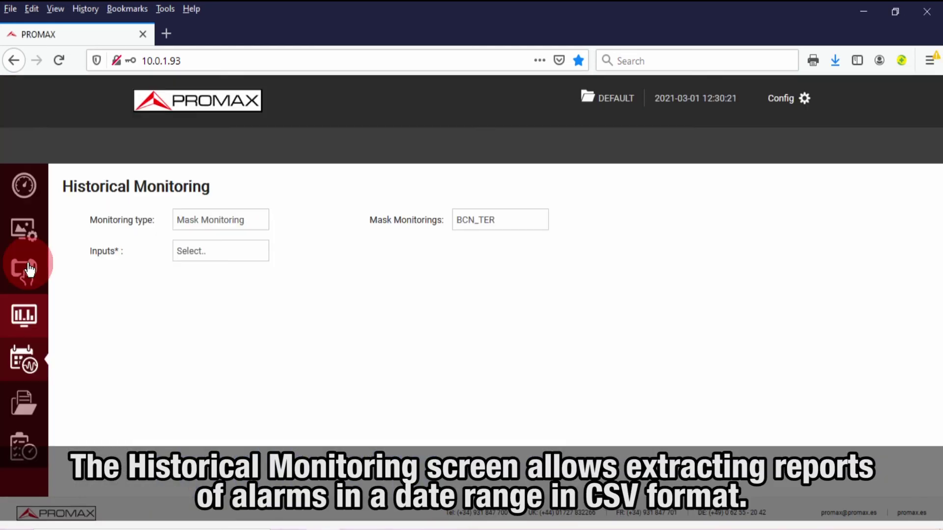
click(165, 266)
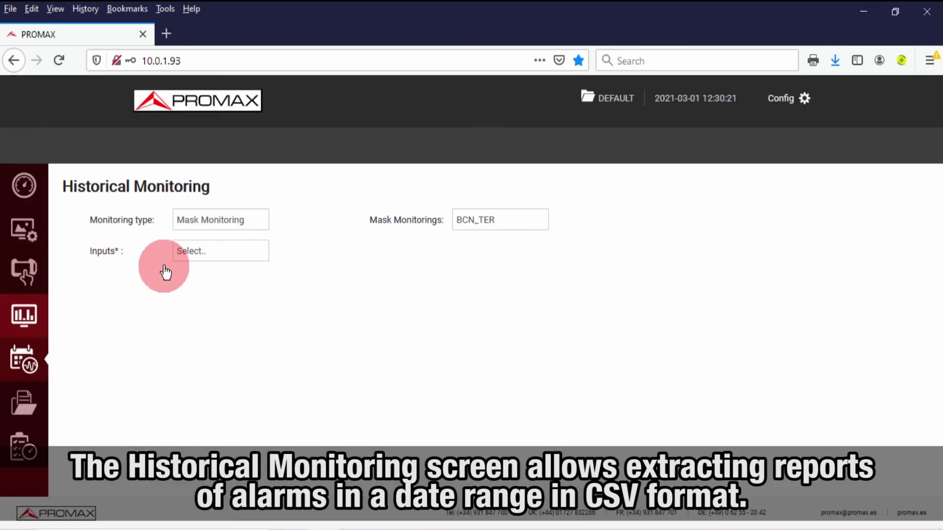
click(216, 254)
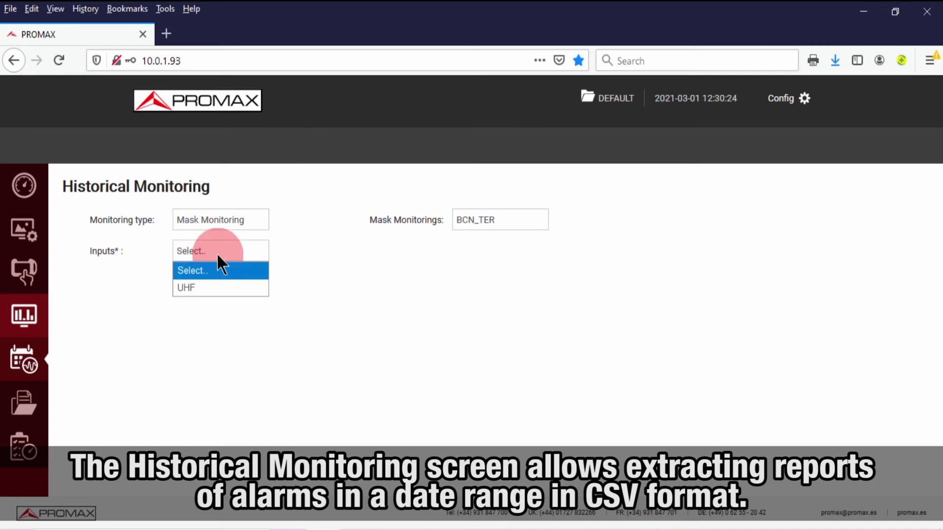
click(190, 290)
click(224, 286)
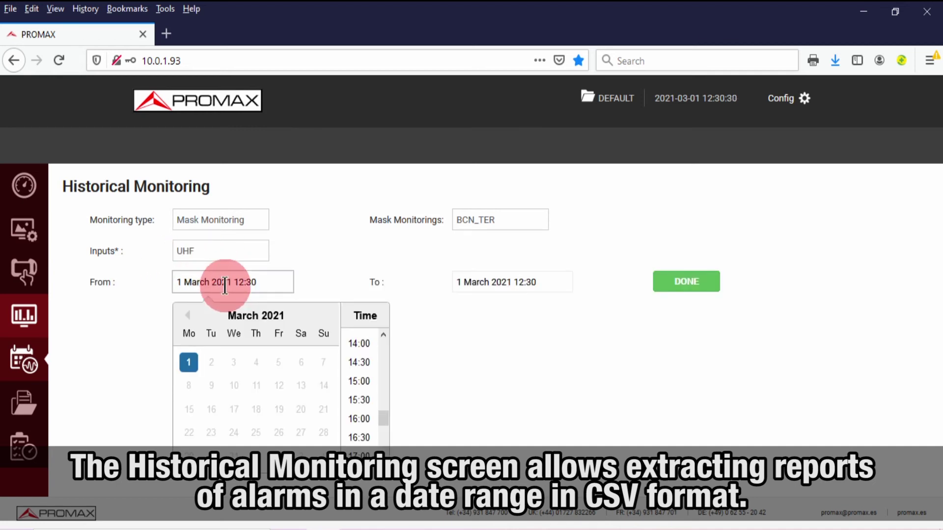
drag(384, 413, 389, 402)
click(358, 365)
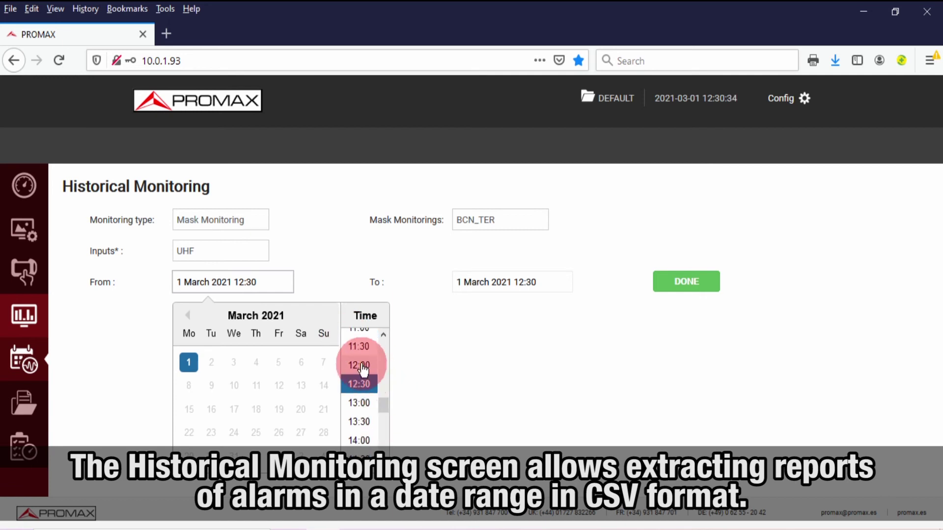
click(519, 275)
drag(662, 417, 656, 394)
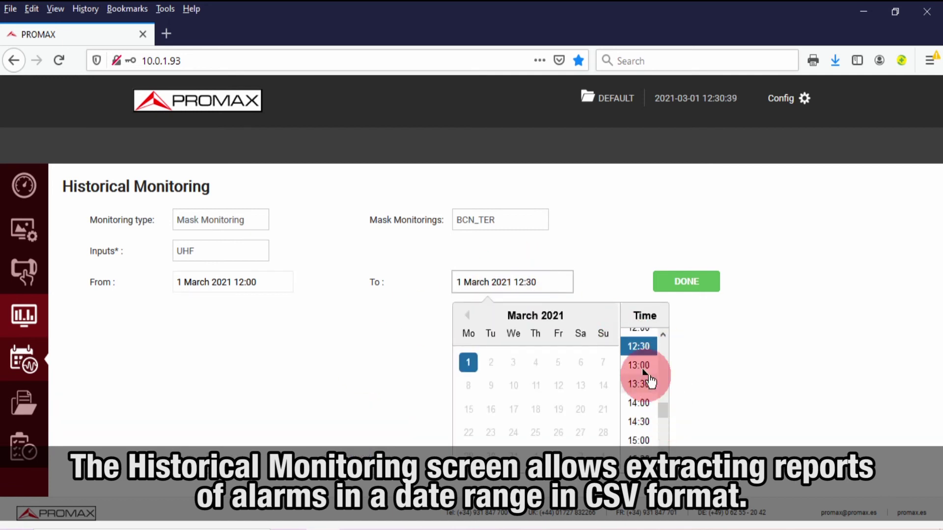
click(637, 364)
click(673, 290)
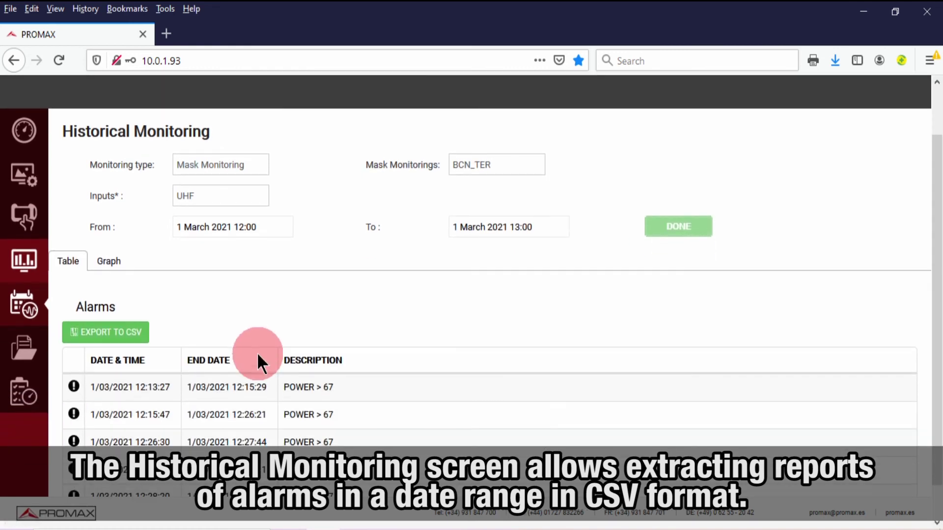
Export the listed alarms to CSV and close the download prompt
scroll(167, 347, down, 3)
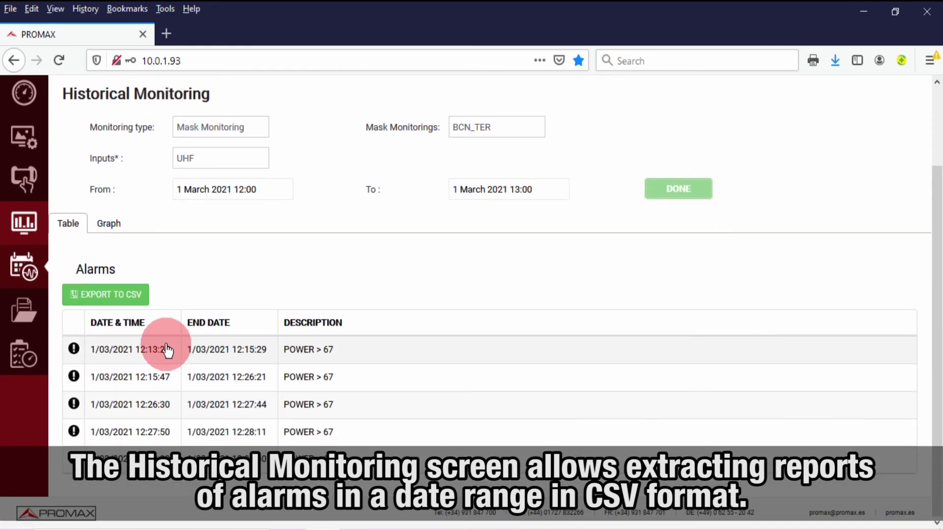
click(125, 293)
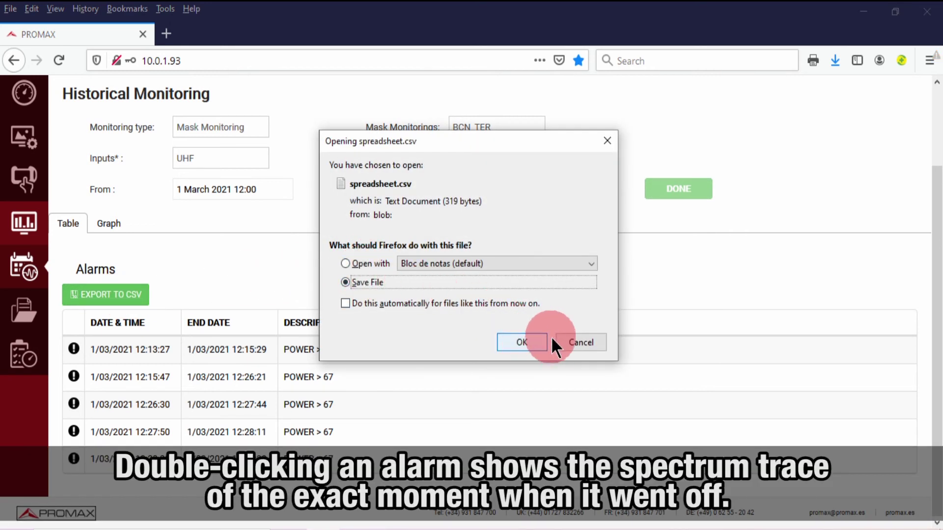
click(575, 342)
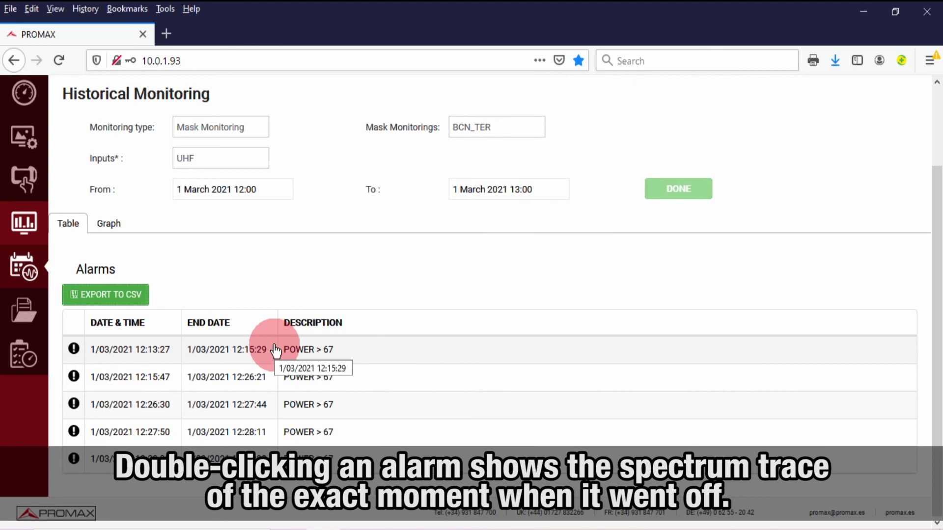
Open an alarm's spectrum trace and step forward through later traces
double_click(157, 431)
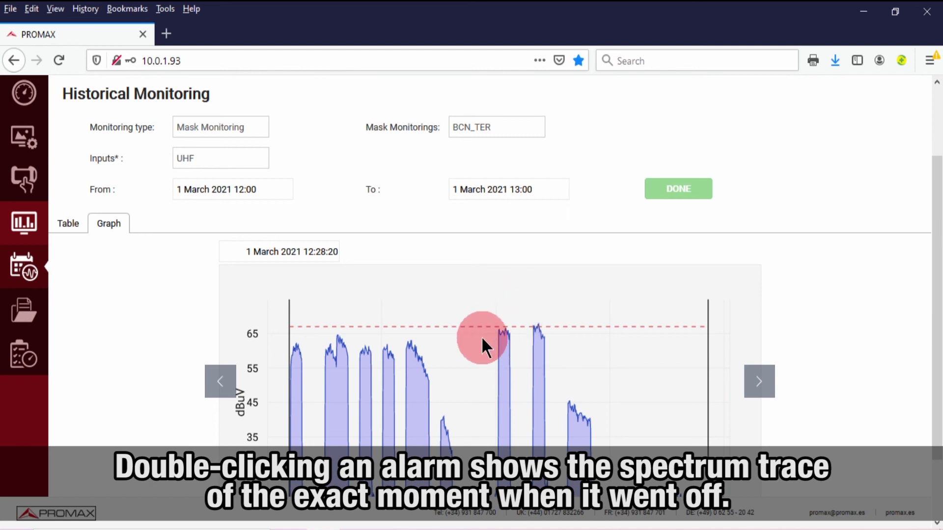
scroll(481, 337, down, 3)
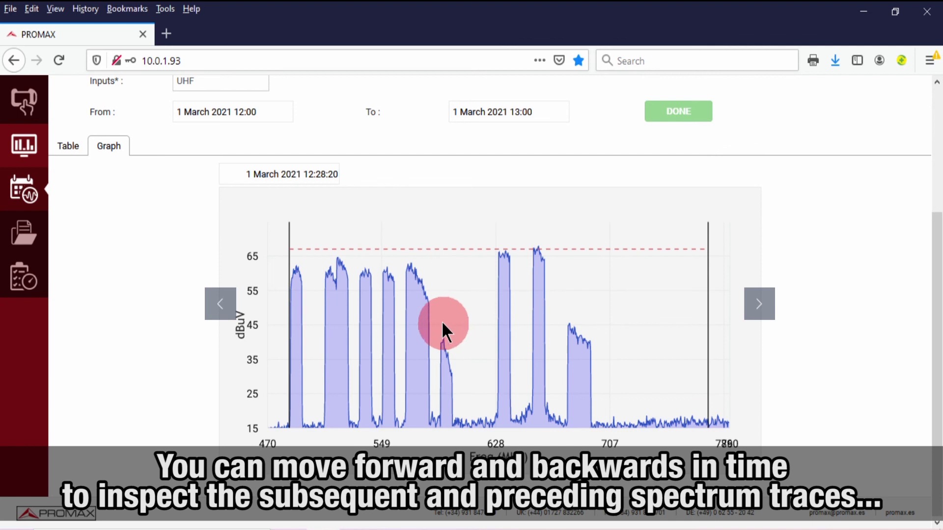
click(758, 305)
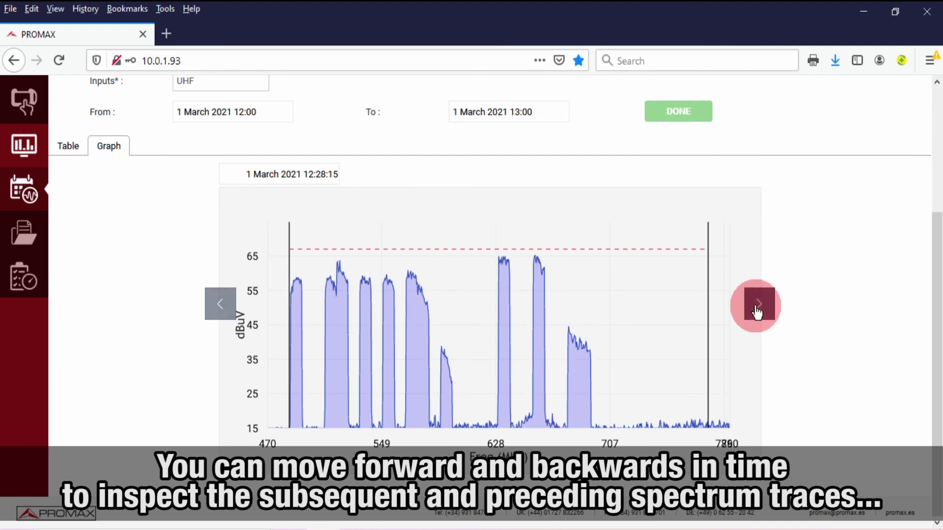
click(755, 306)
click(756, 306)
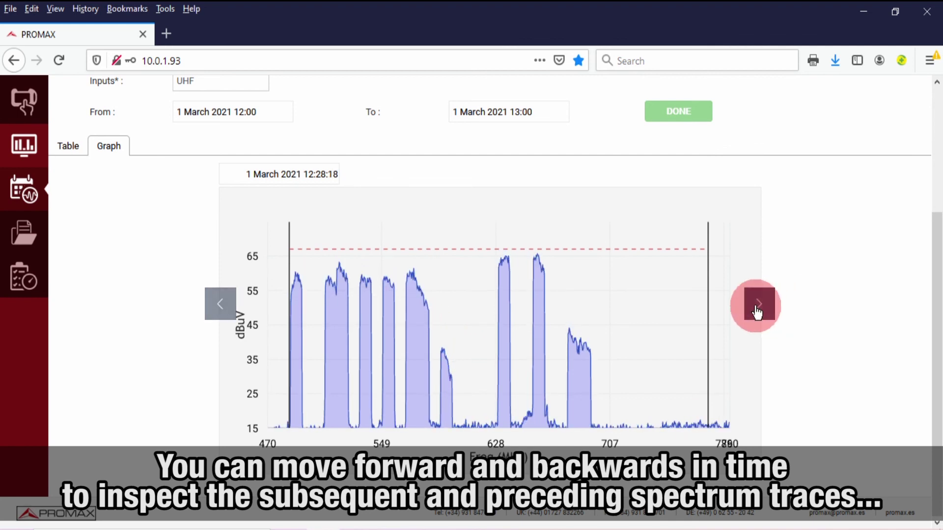
click(756, 307)
Step back to the 12:28:19 trace, then return to the 12:28:20 alarm trace
click(222, 312)
click(222, 312)
click(222, 312)
click(222, 312)
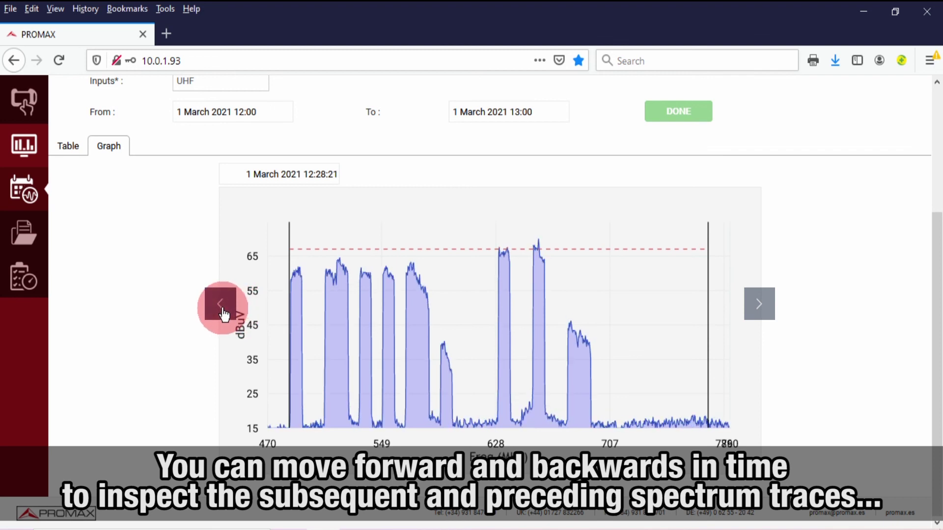
click(222, 312)
click(222, 312)
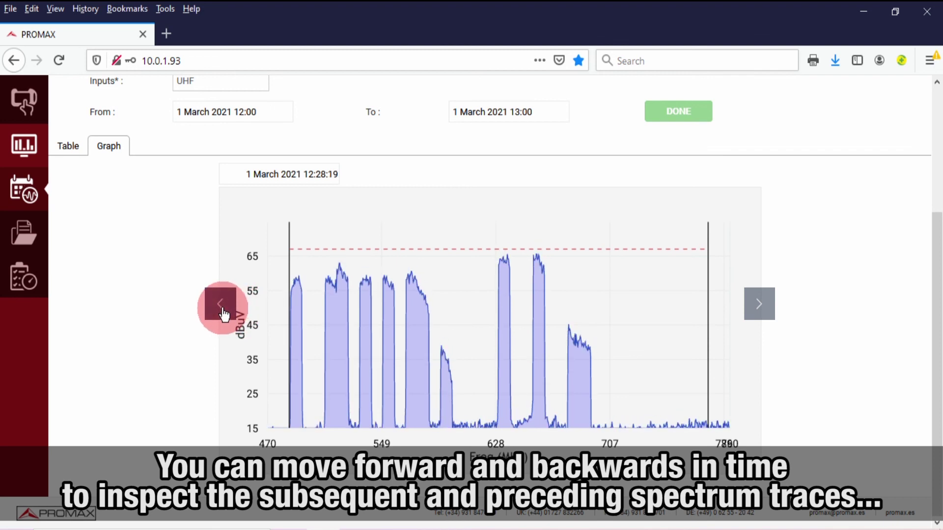
click(756, 312)
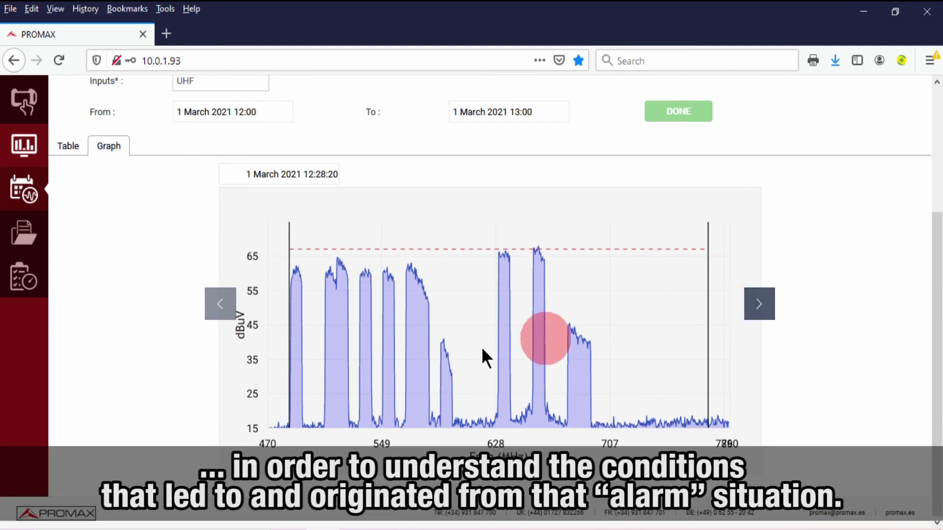
scroll(425, 359, up, 3)
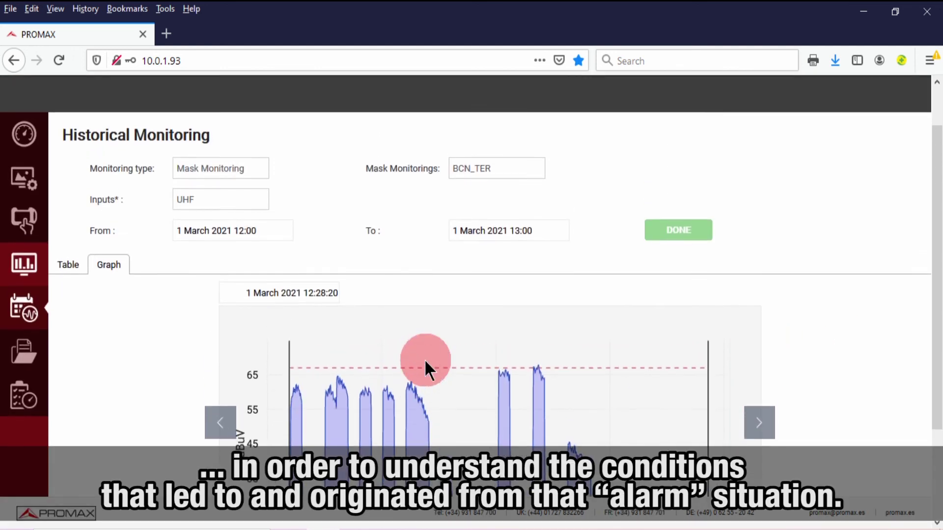